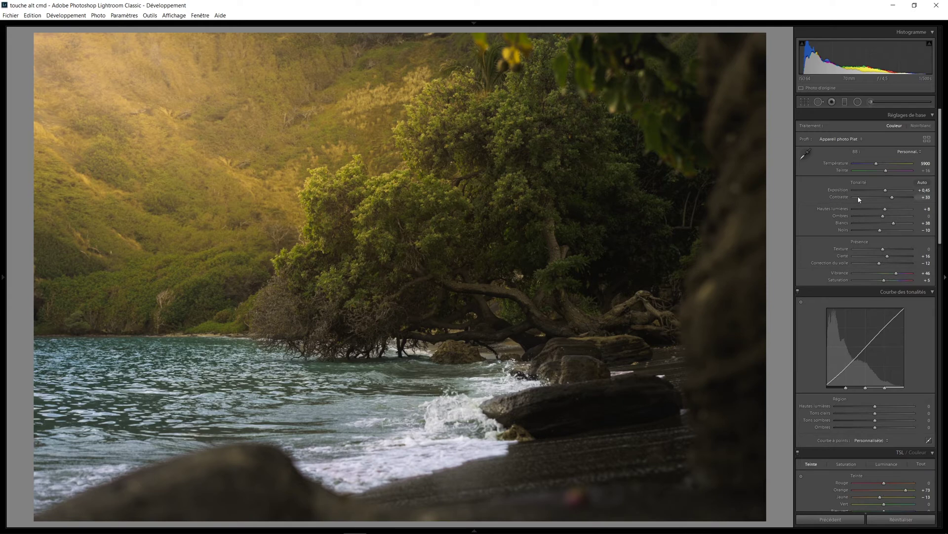
Reset the exposure, contrast, highlights, whites and blacks sliders one by one, and restore their previous settings.
drag(886, 191, 883, 191)
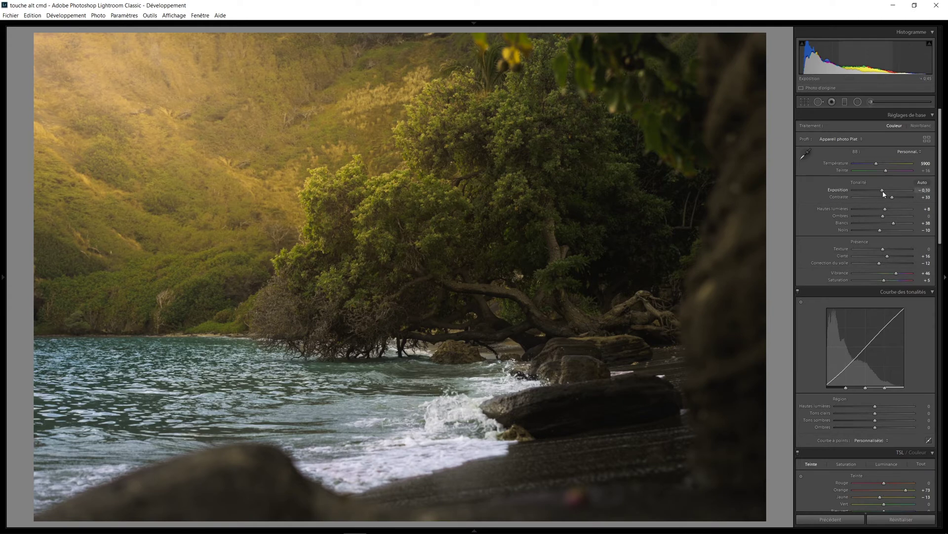
double_click(838, 191)
double_click(839, 197)
double_click(833, 208)
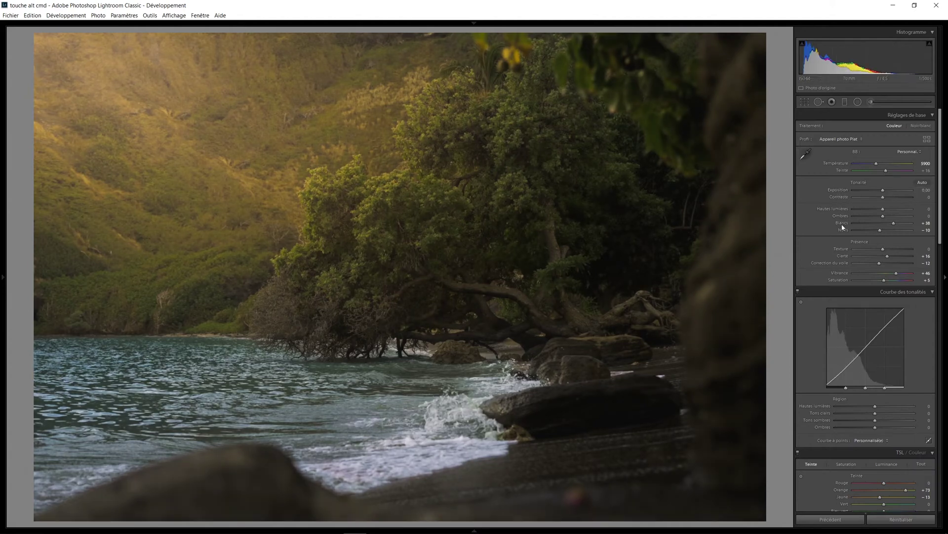
double_click(842, 223)
double_click(841, 229)
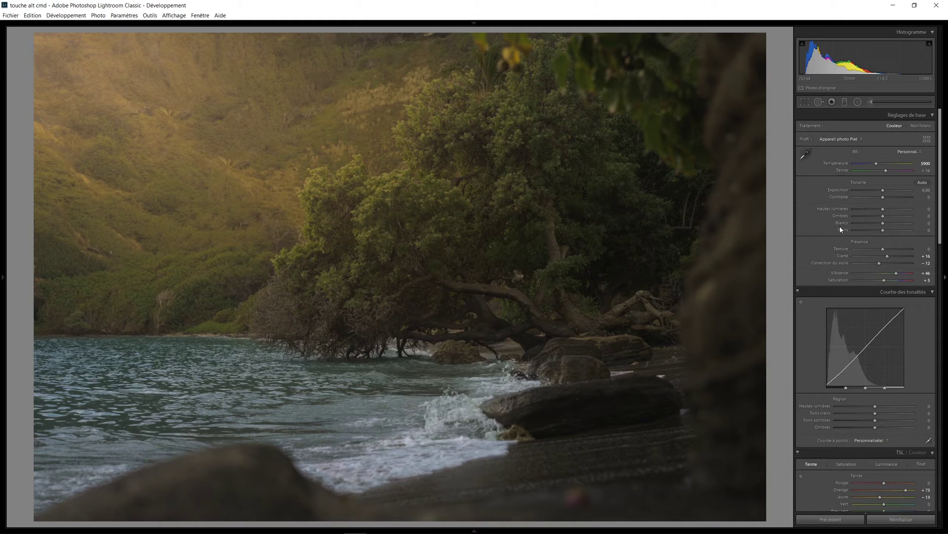
key(ctrl+u)
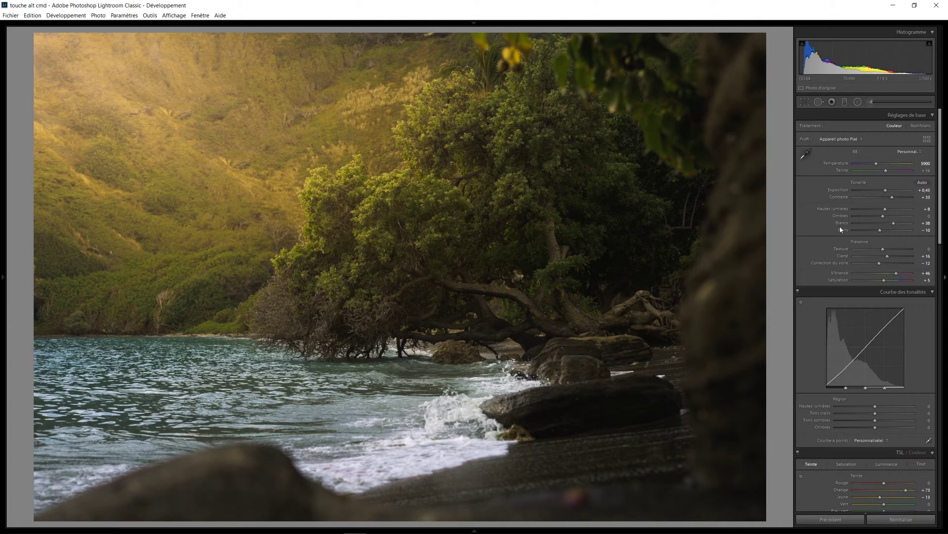
Reset the whole Tonalité group of the basic adjustments at once.
key(alt)
key(alt)
key(alt)
scroll(891, 423, down, 5)
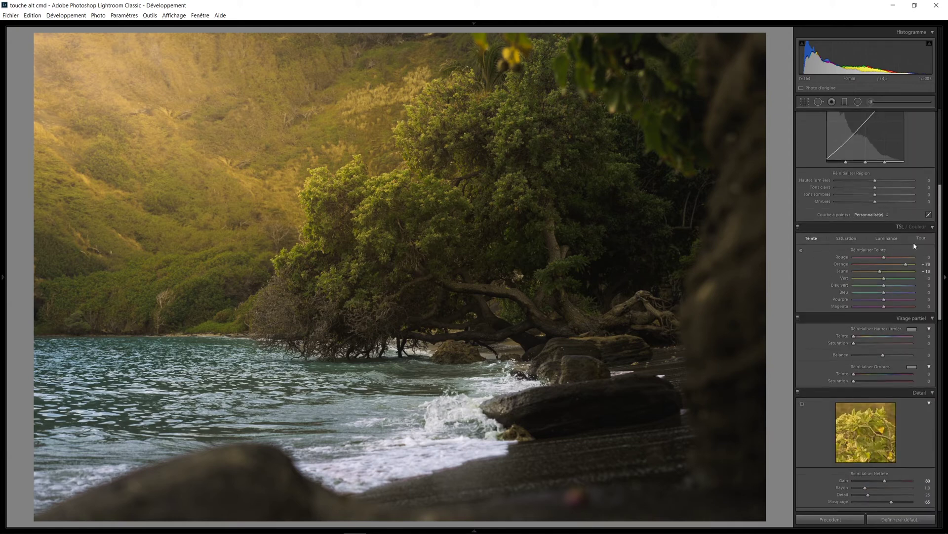
key(alt)
drag(940, 261, 944, 161)
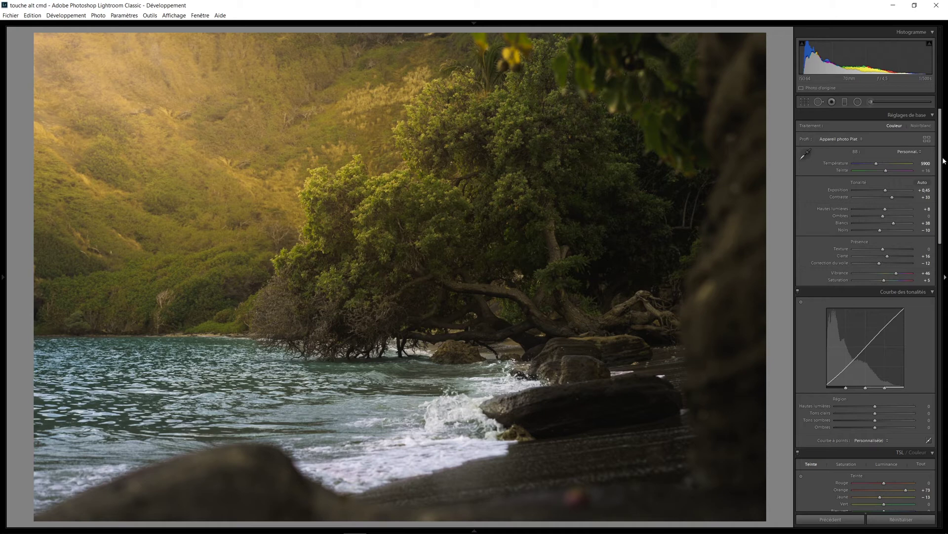
key(alt)
alt+click(871, 182)
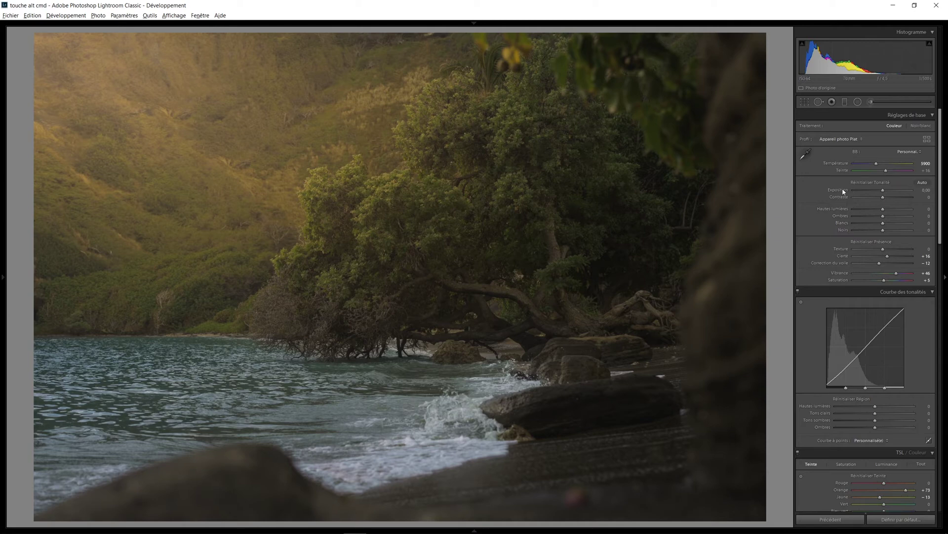
Reset the adjustment brush's contrast, highlights and shadows individually and all its effect sliders at once, and close the brush.
click(871, 102)
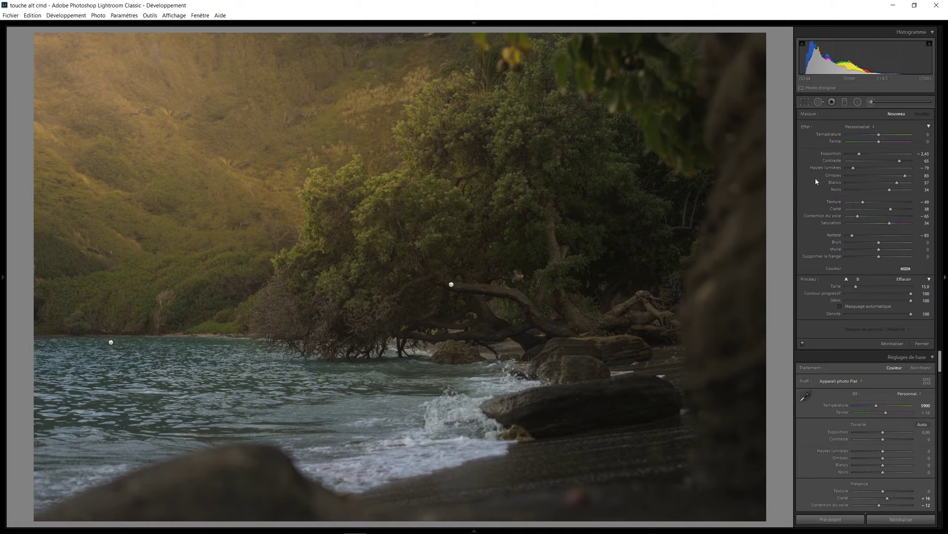
double_click(833, 161)
double_click(830, 168)
double_click(834, 176)
key(alt)
alt+click(812, 127)
click(919, 345)
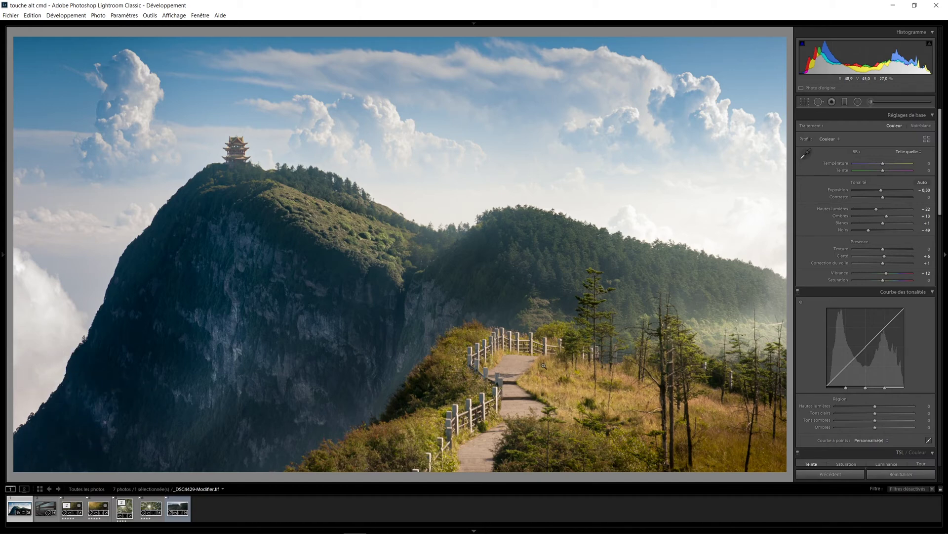
Try a radial filter centred on the hilltop pagoda, stretched vertically about its centre and moved onto the cliff, and delete it.
key(shift+m)
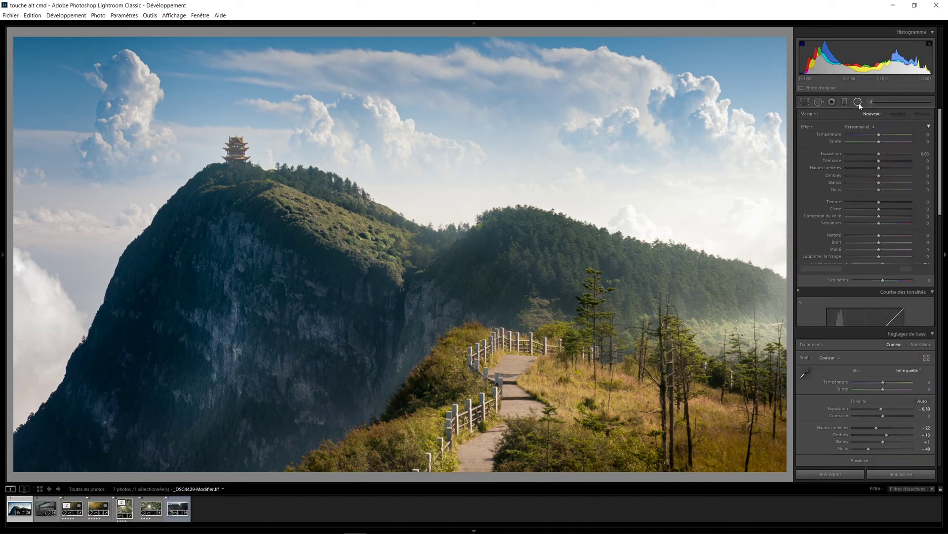
drag(237, 149, 313, 242)
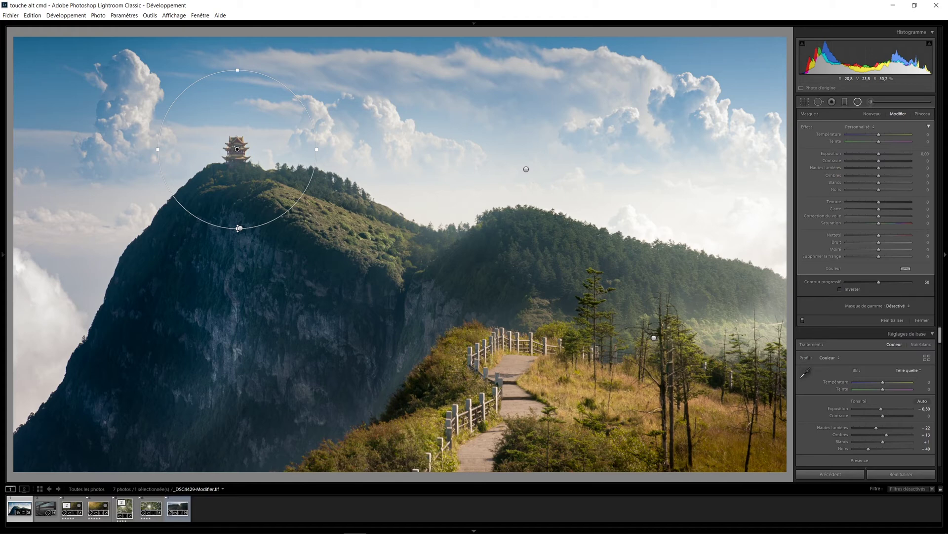
drag(238, 229, 225, 334)
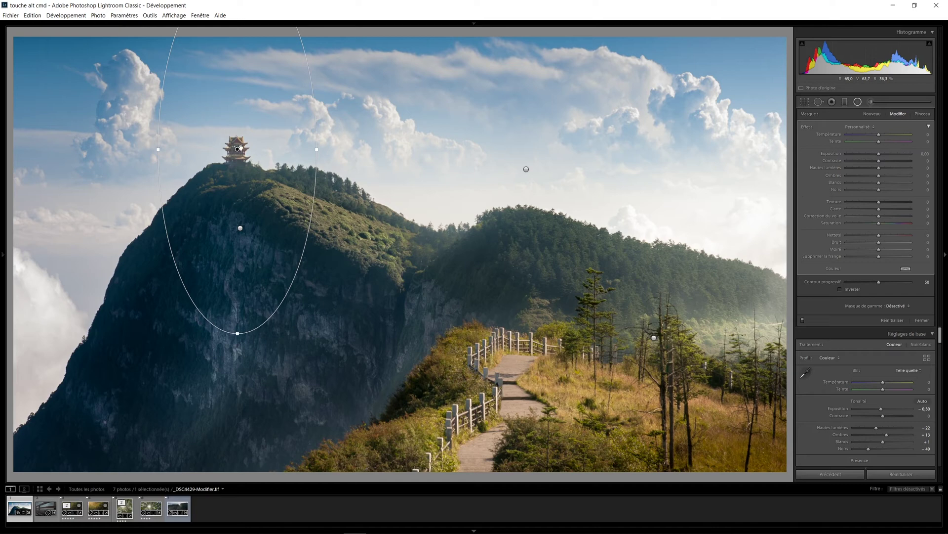
drag(236, 149, 227, 250)
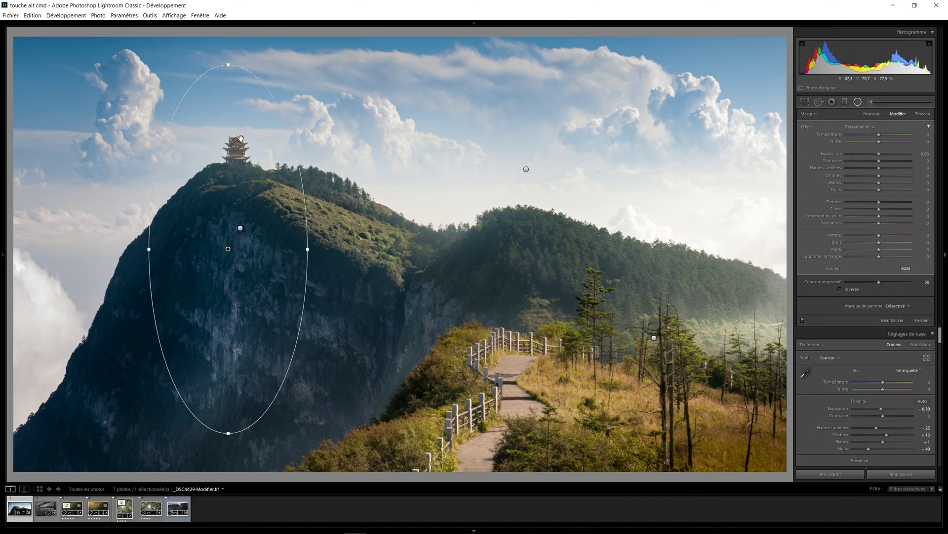
key(Delete)
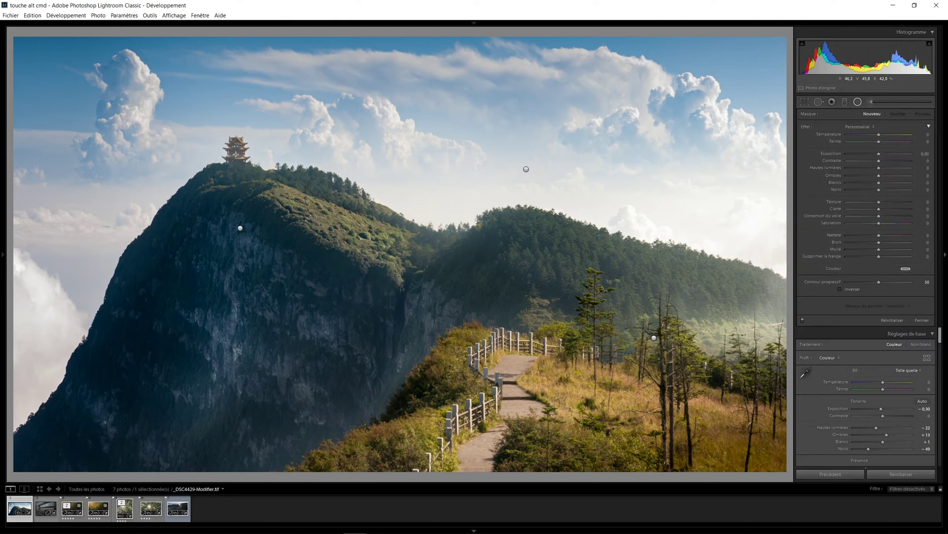
Draw a radial filter around the pagoda and reshape it one side at a time into a tall, narrow ellipse extending down the cliff.
drag(235, 153, 307, 231)
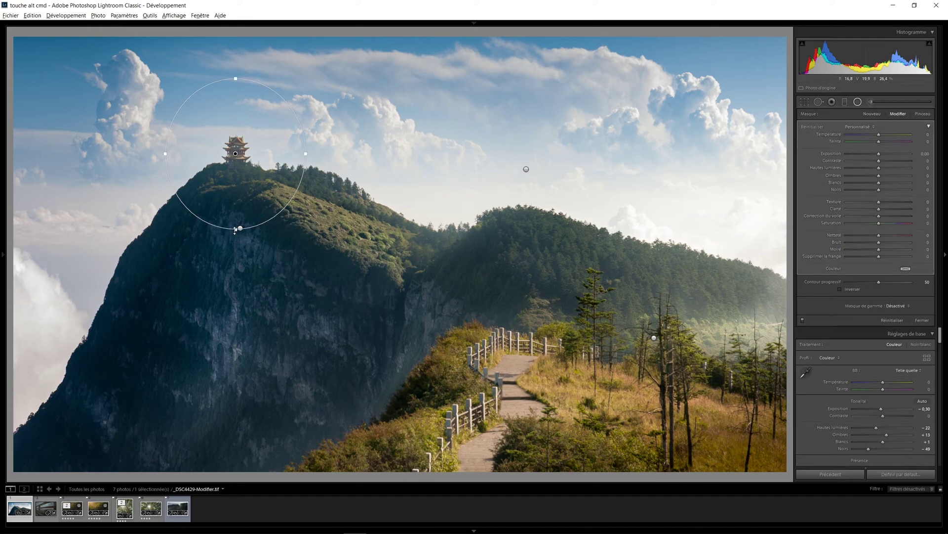
drag(235, 229, 234, 334)
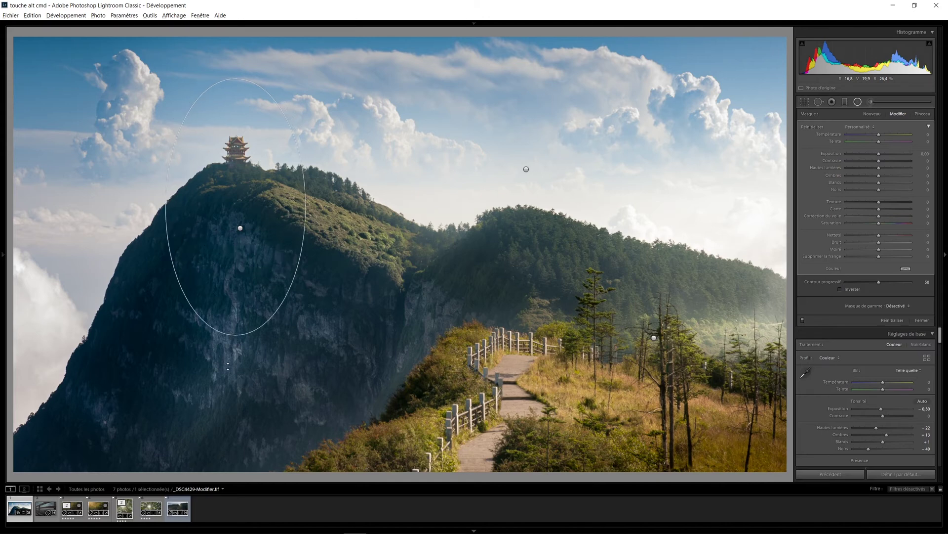
drag(227, 366, 221, 401)
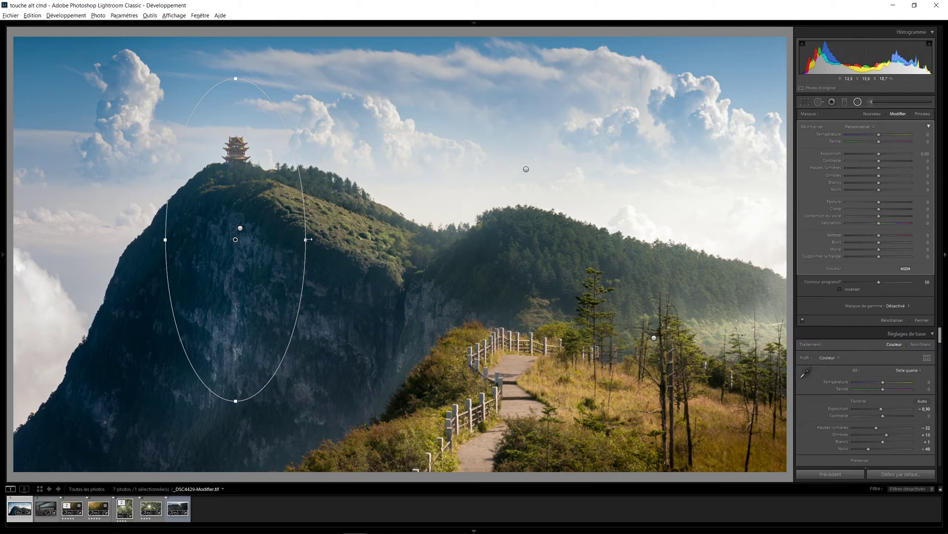
drag(306, 239, 284, 240)
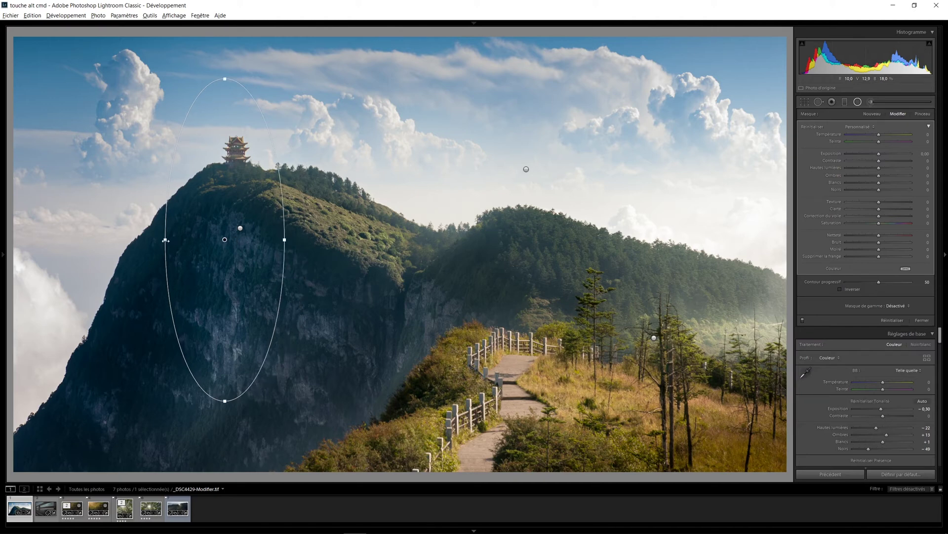
drag(165, 240, 192, 239)
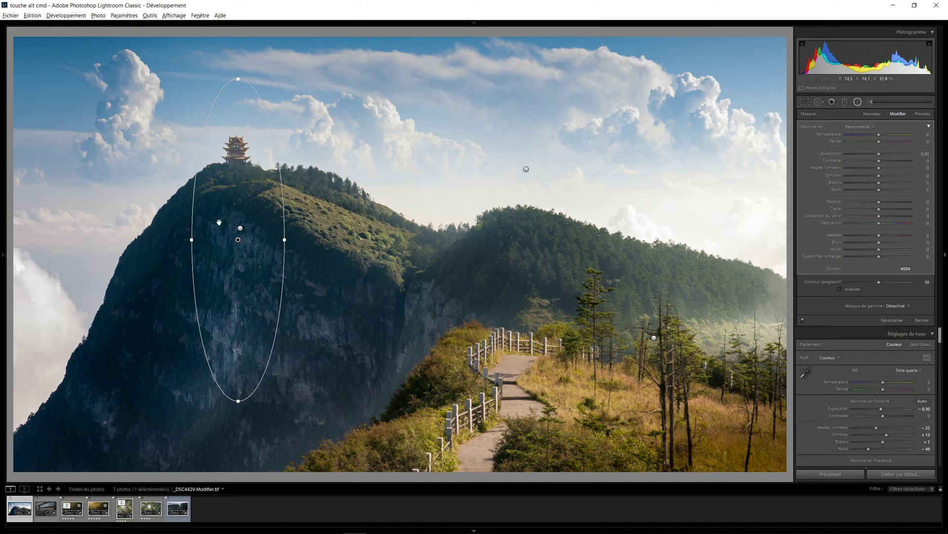
key(alt)
Switch to the wooden railing photo _APP7159.NEF and close the radial filter tool.
click(51, 500)
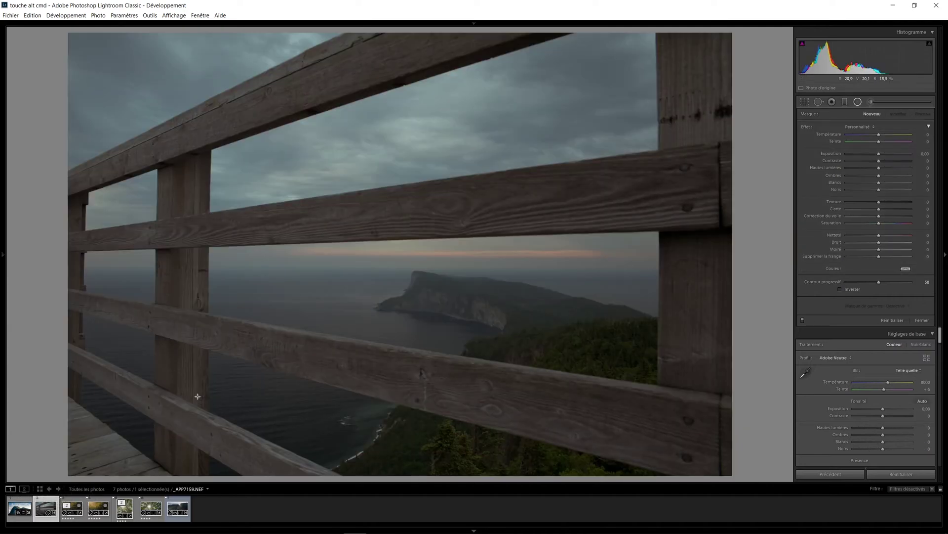
click(922, 320)
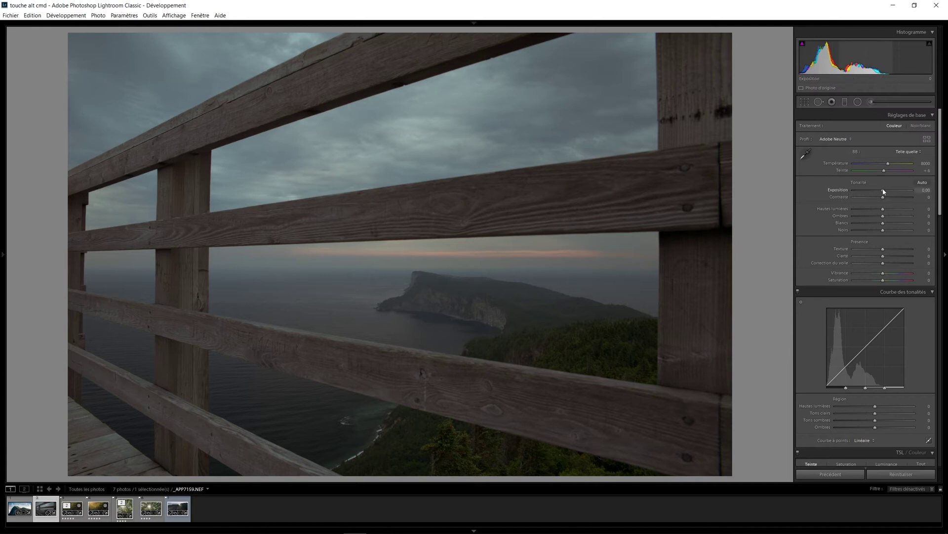
Try exposure +1,75, whites +53 and blacks −68, check the shadow and highlight clipping, and reset the Tonalité group.
drag(884, 192, 893, 191)
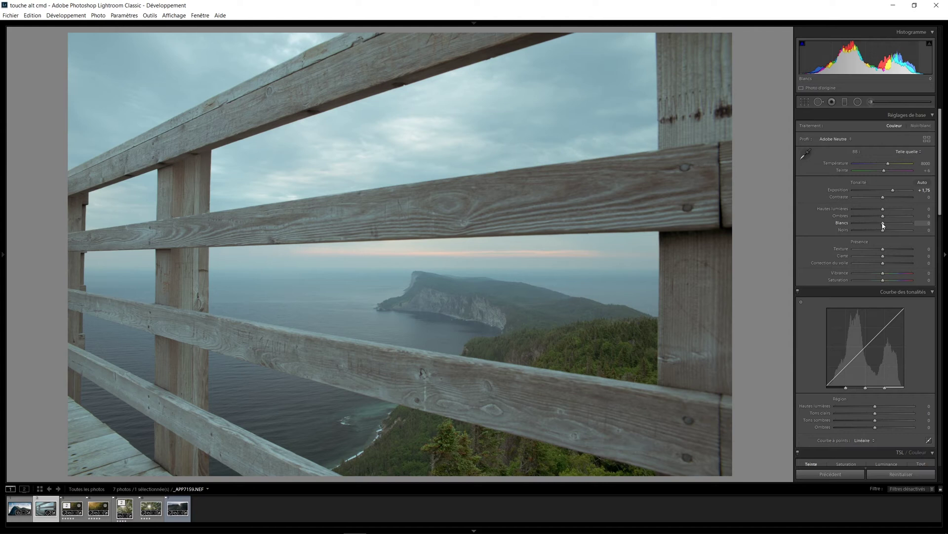
drag(884, 223, 864, 232)
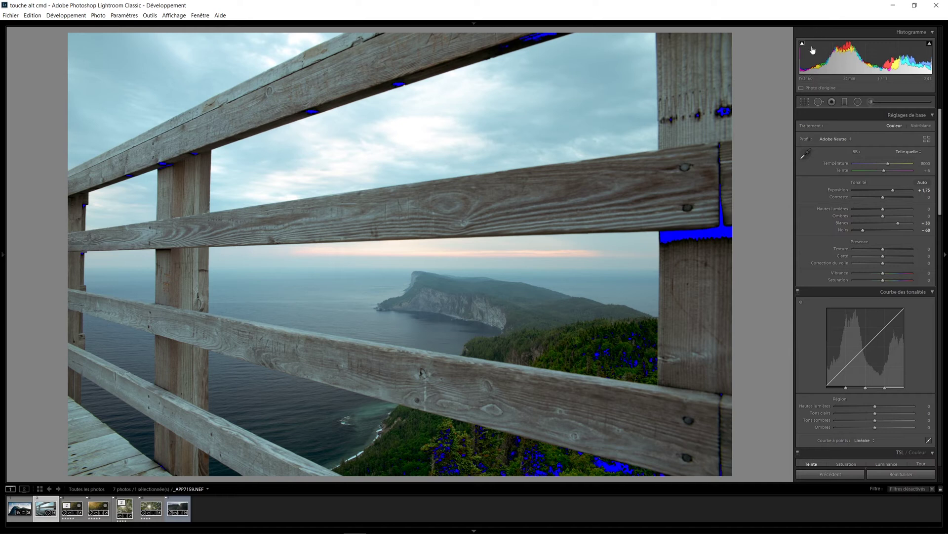
mouse_move(929, 46)
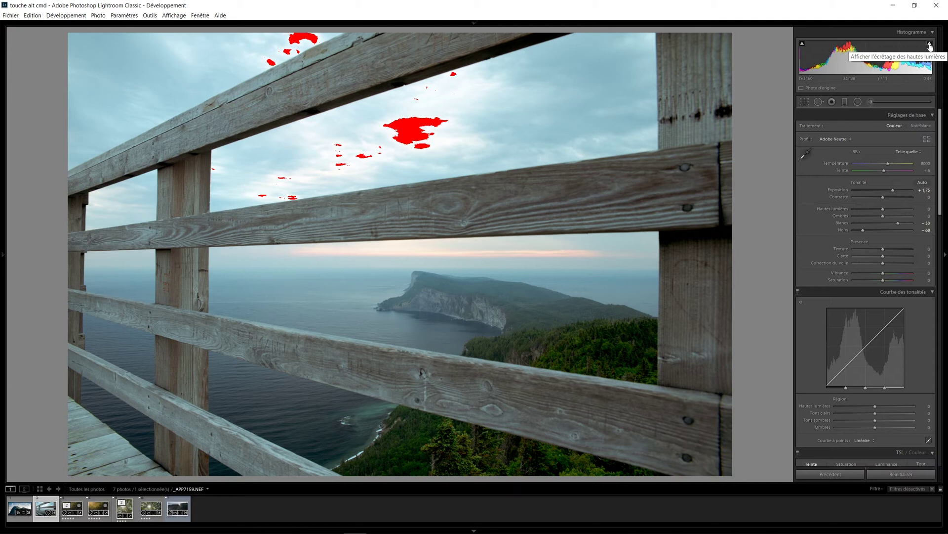
mouse_move(804, 45)
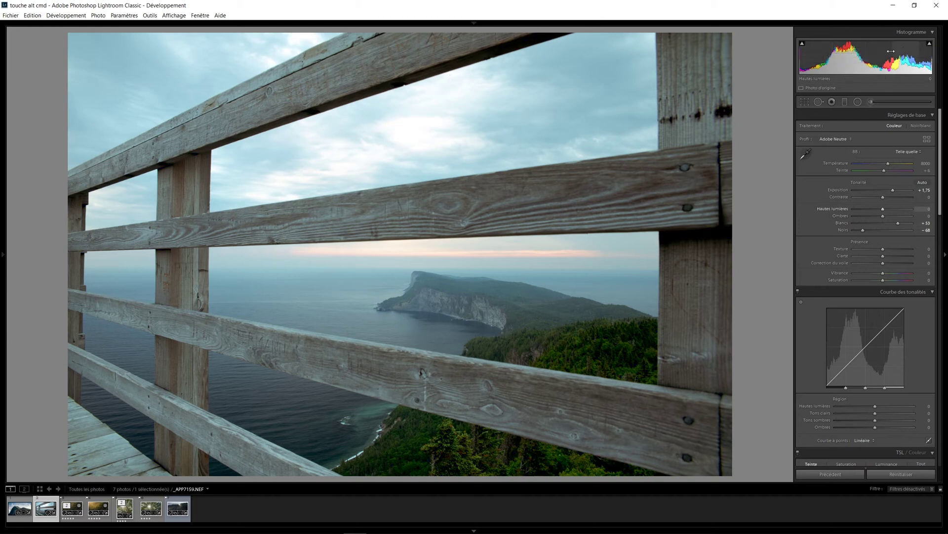
key(alt)
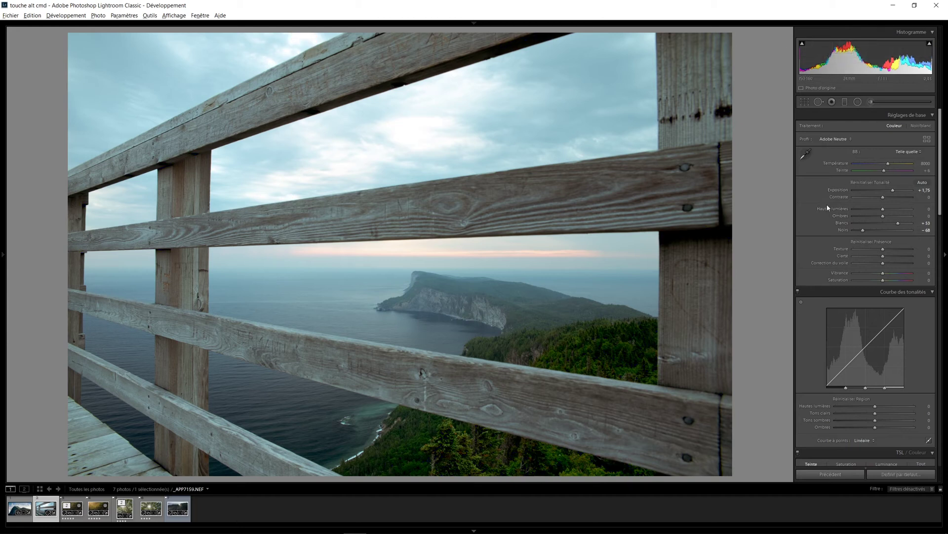
click(871, 185)
Set exposure to +1,62, whites to +43 using the clipping preview, highlights to −44 and shadows to +52, and lower the blacks.
drag(883, 190, 892, 190)
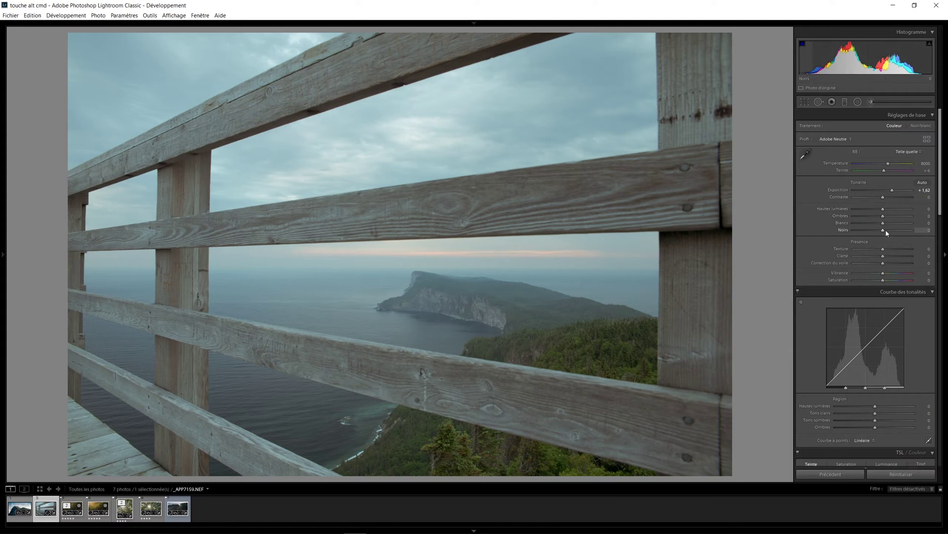
key(alt)
drag(883, 223, 898, 225)
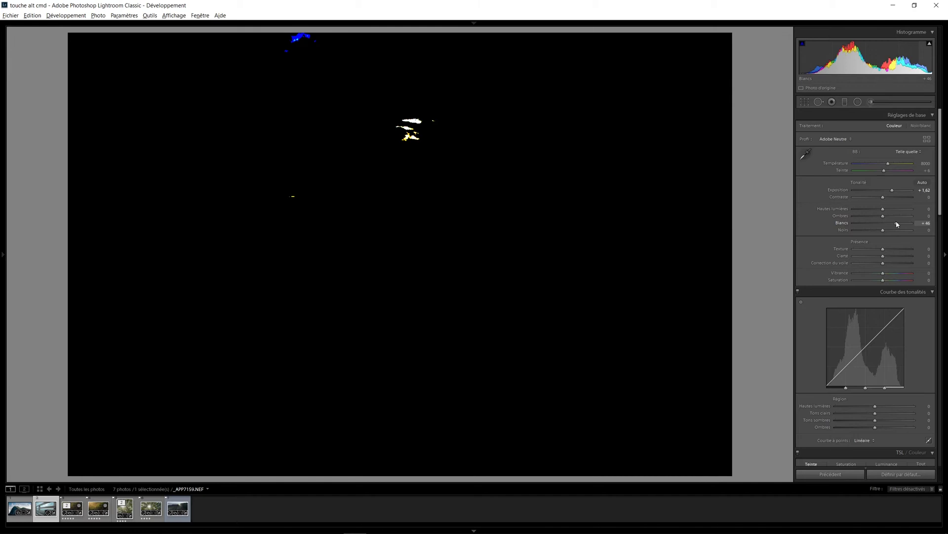
drag(897, 224, 896, 223)
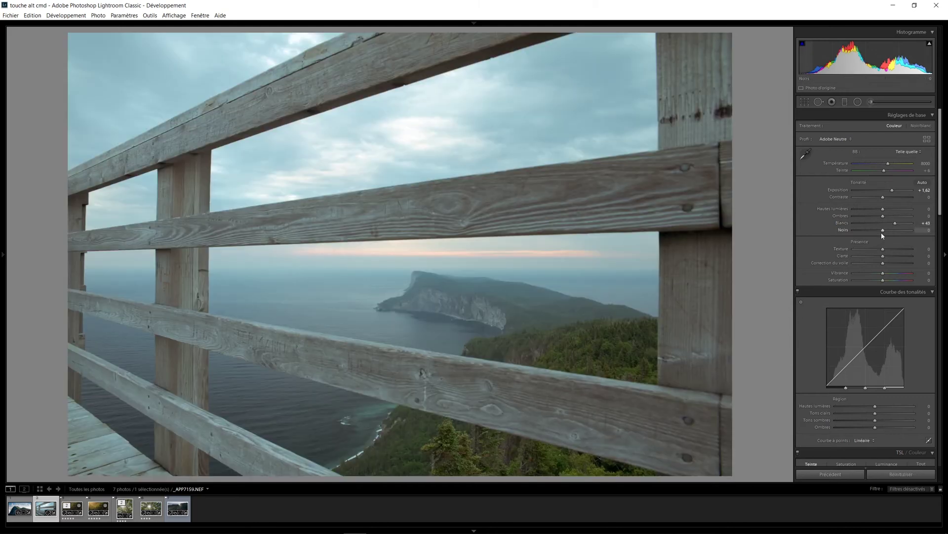
drag(883, 230, 870, 209)
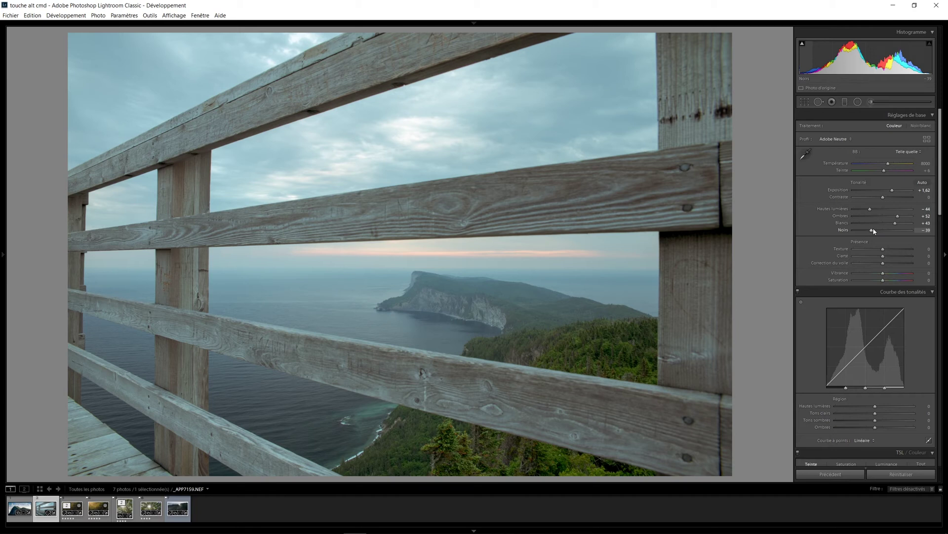
Switch to the coastal cliff photo _APP6886-Modifier.tif and reset its split toning balance.
click(178, 509)
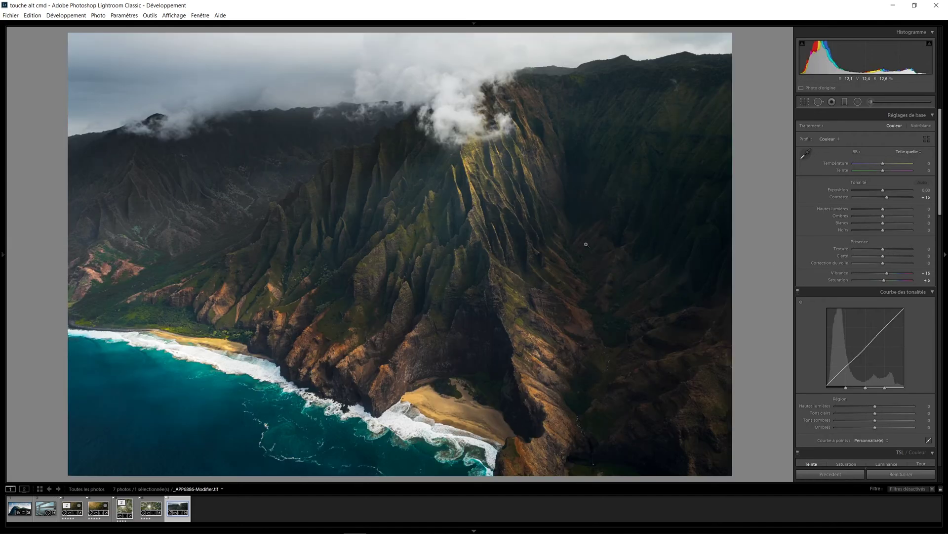
drag(944, 119, 938, 220)
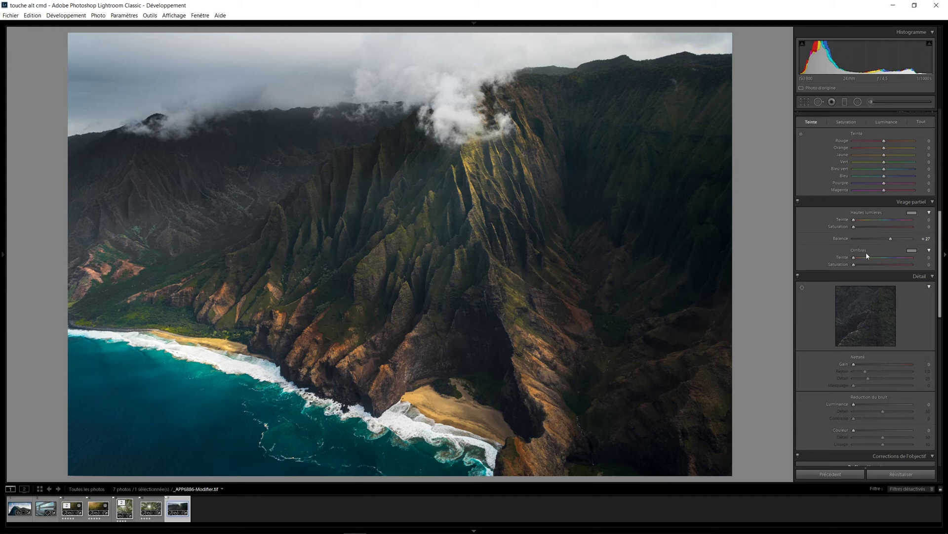
double_click(891, 238)
Try split toning with highlights at hue 243, saturation 25 and shadows at hue 46, saturation 32, and reset both groups.
drag(855, 219, 860, 221)
drag(894, 221, 891, 221)
drag(854, 258, 858, 260)
drag(856, 232, 888, 226)
mouse_move(897, 221)
mouse_down()
mouse_move(868, 226)
mouse_move(894, 221)
mouse_up()
mouse_move(859, 258)
mouse_down()
mouse_move(872, 257)
mouse_move(852, 259)
mouse_move(871, 267)
mouse_up()
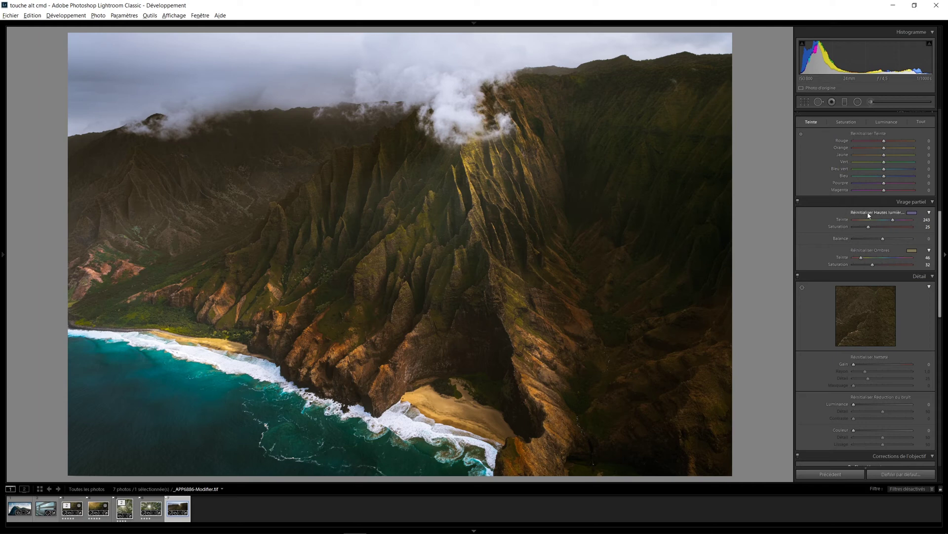
alt+click(869, 212)
alt+click(870, 248)
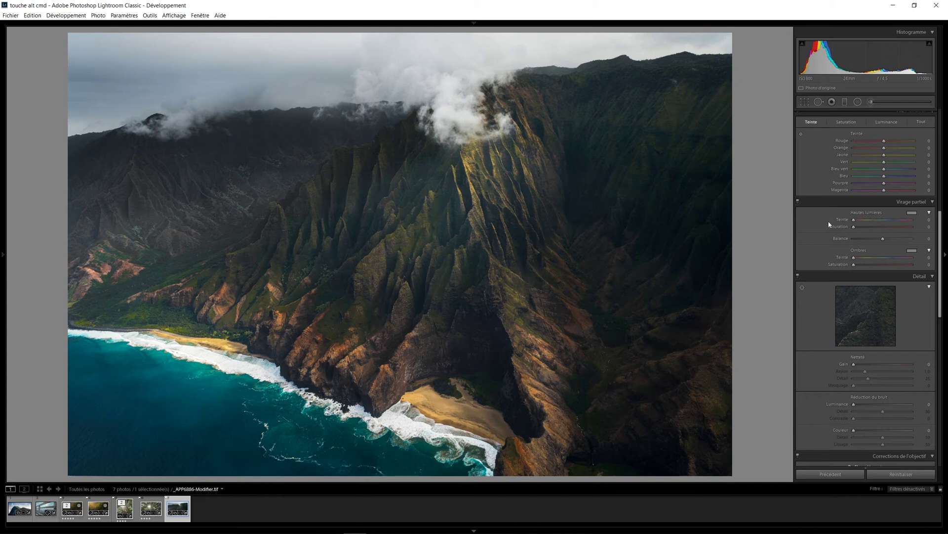
Set the split toning highlights to hue 199 and saturation 25, choosing the hue with the full-saturation preview.
alt+click(855, 220)
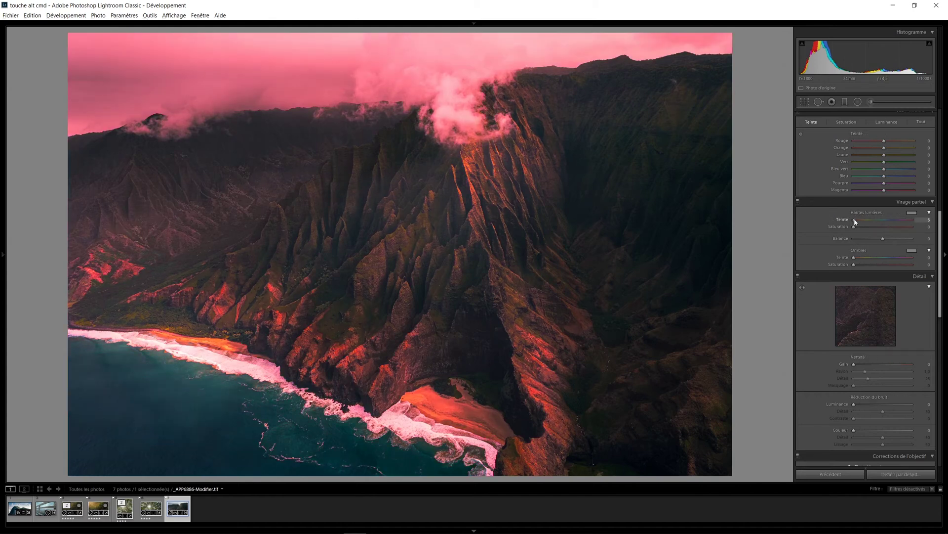
drag(855, 222, 887, 226)
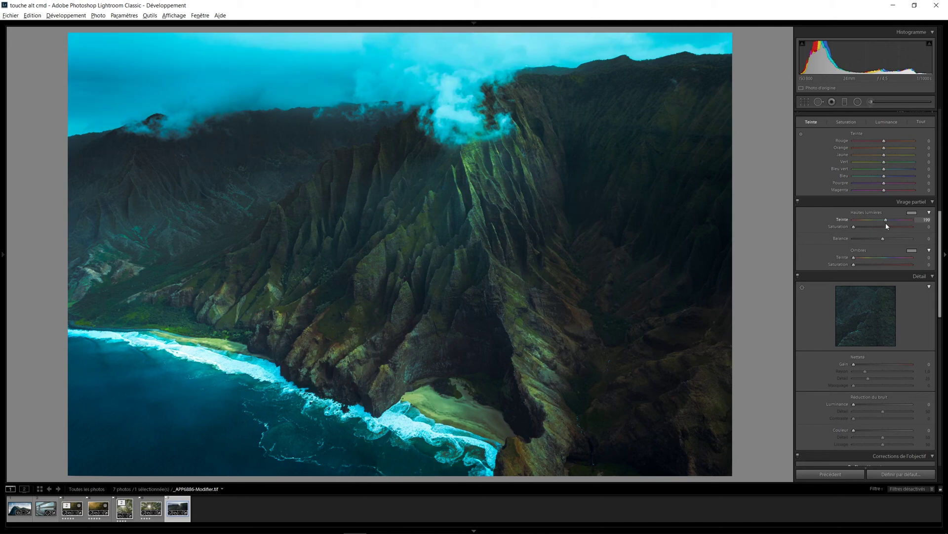
mouse_move(886, 223)
mouse_down()
mouse_move(861, 227)
mouse_move(876, 229)
mouse_move(869, 229)
mouse_up()
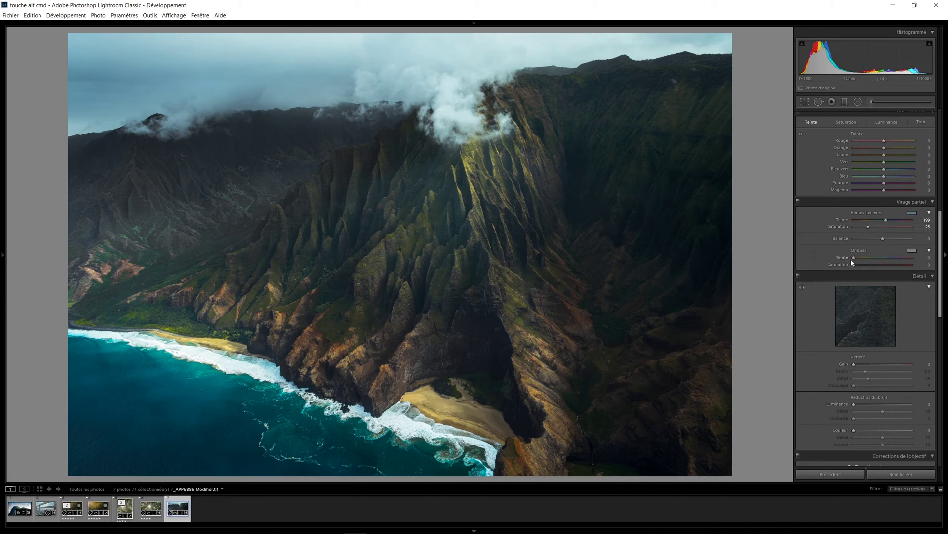
Set the split toning shadows to hue 28 and saturation 30 using the full-saturation hue preview, and adjust the balance.
alt+click(853, 257)
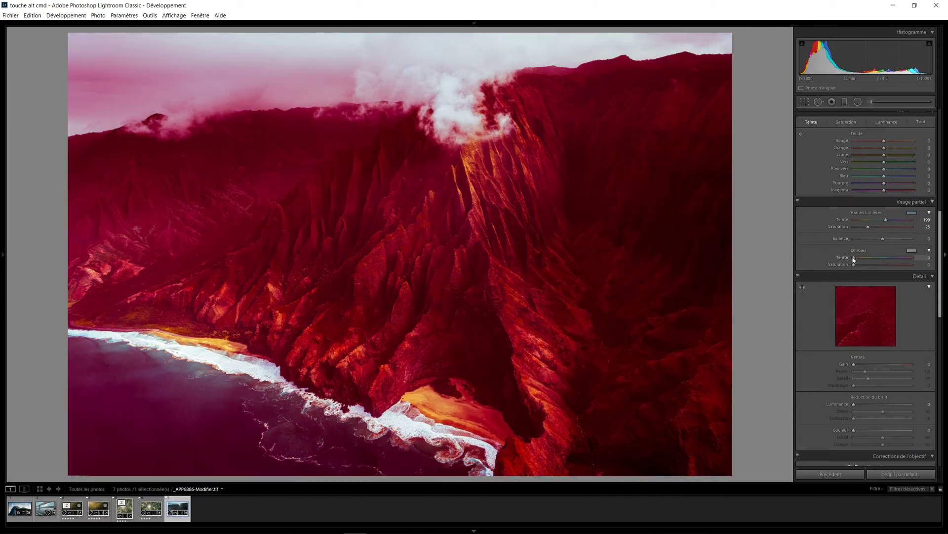
drag(853, 259, 865, 268)
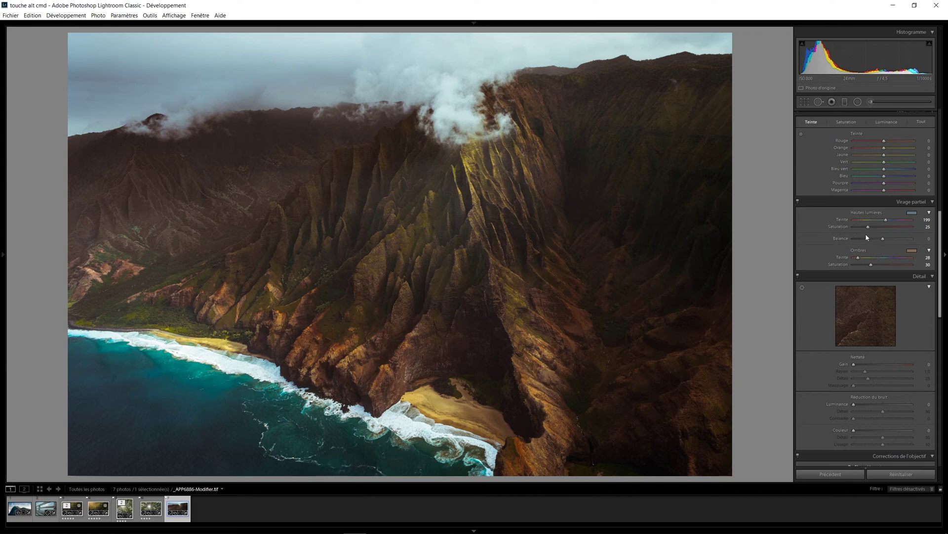
key(alt)
mouse_move(884, 238)
mouse_down()
mouse_move(874, 241)
mouse_move(892, 243)
mouse_up()
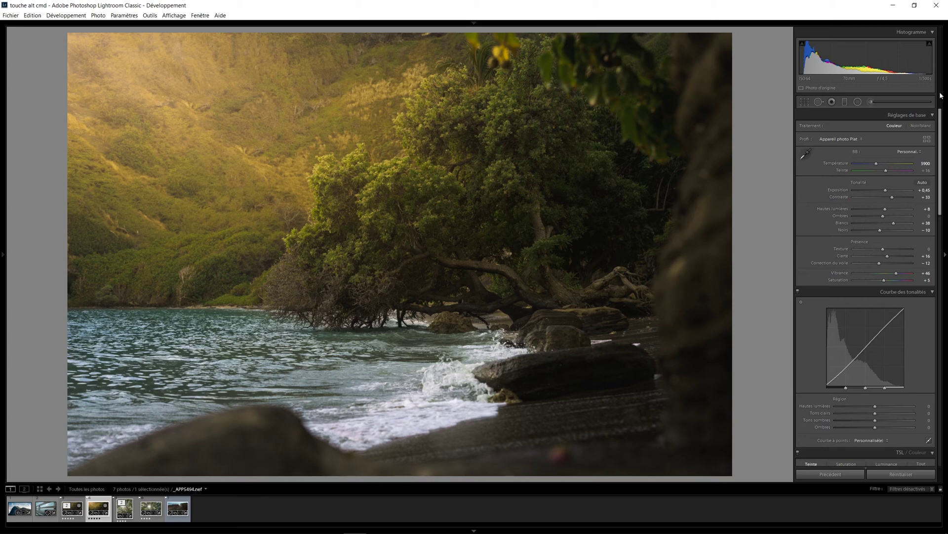
Set the sharpening gain of the shoreline tree photo to 77, judging it with the grayscale preview.
drag(940, 116, 940, 215)
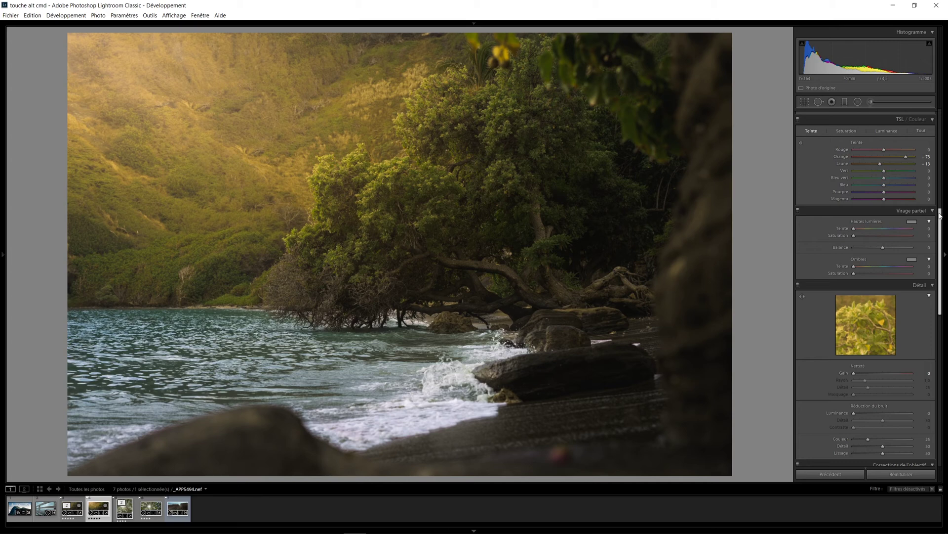
scroll(908, 257, down, 5)
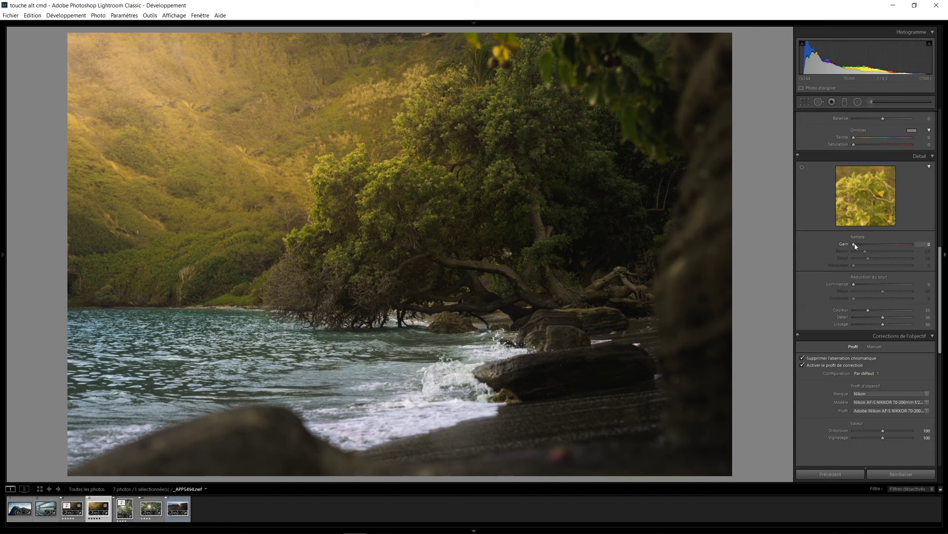
mouse_move(854, 246)
mouse_down()
mouse_move(873, 248)
mouse_move(859, 252)
mouse_up()
scroll(940, 262, up, 3)
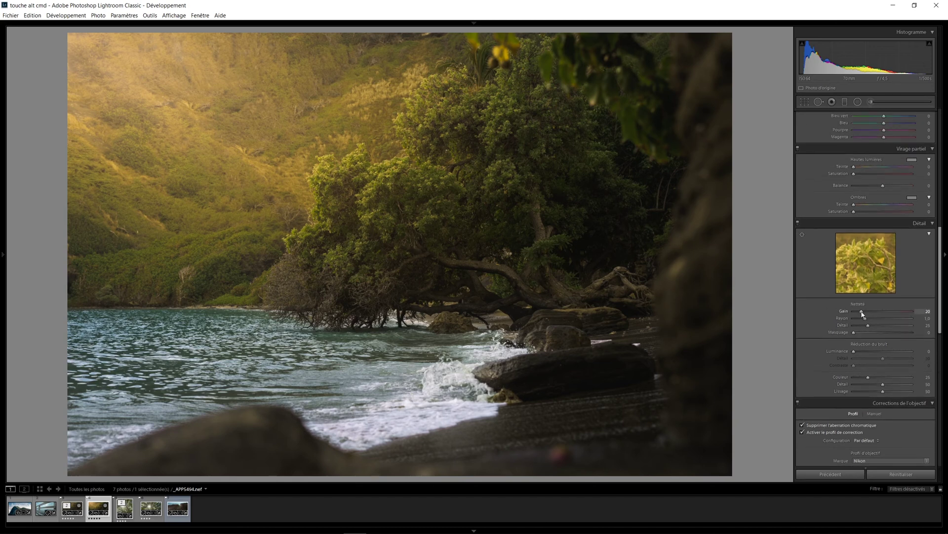
drag(862, 313, 887, 313)
drag(888, 312, 884, 315)
key(alt)
drag(883, 311, 865, 313)
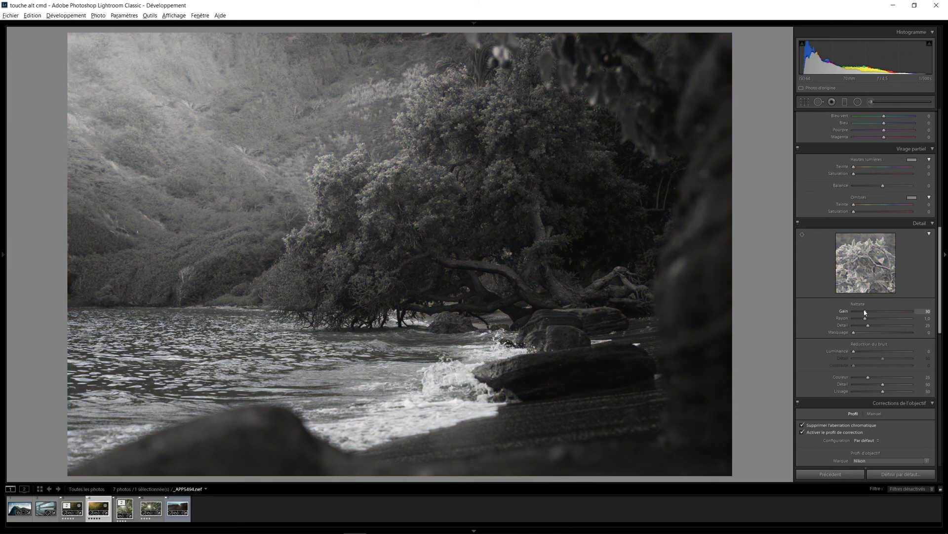
mouse_move(865, 311)
mouse_down()
mouse_move(890, 310)
mouse_move(873, 313)
mouse_move(882, 313)
mouse_up()
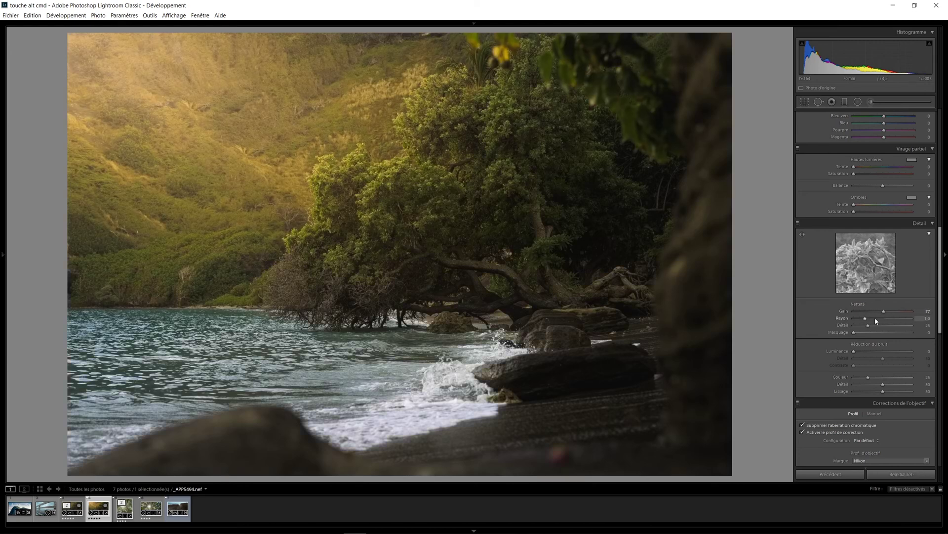
Zoom in on the tree foliage and set the sharpening radius to 1,9 and detail to 76 using the edge preview.
click(360, 176)
drag(339, 155, 428, 207)
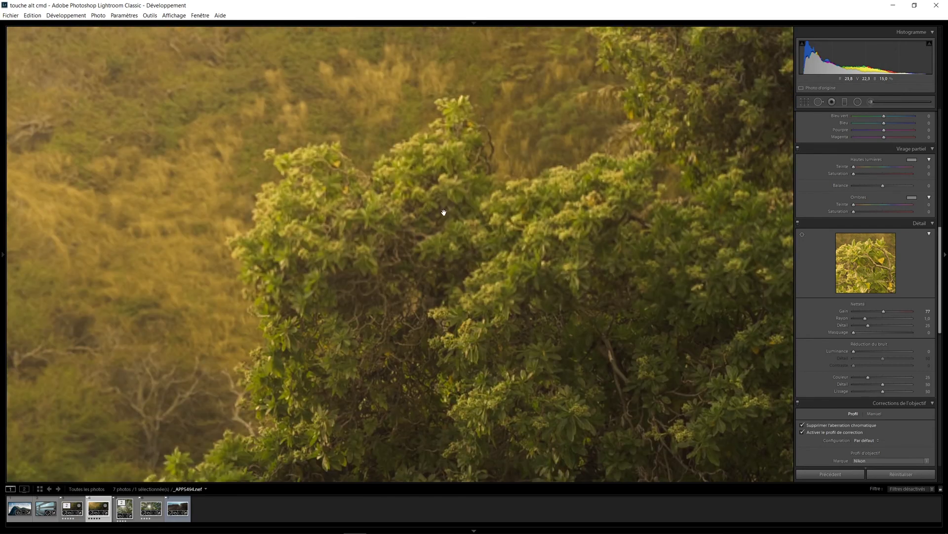
key(alt)
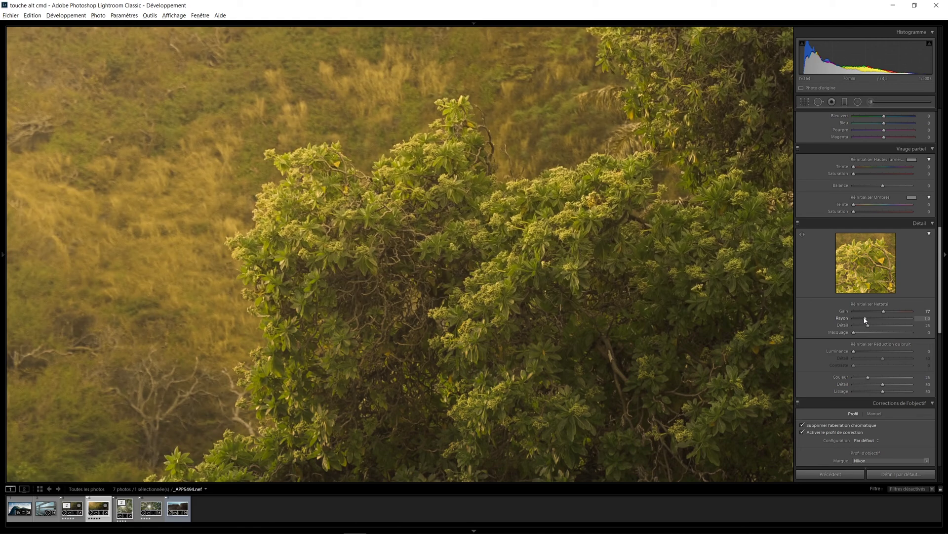
alt+click(865, 319)
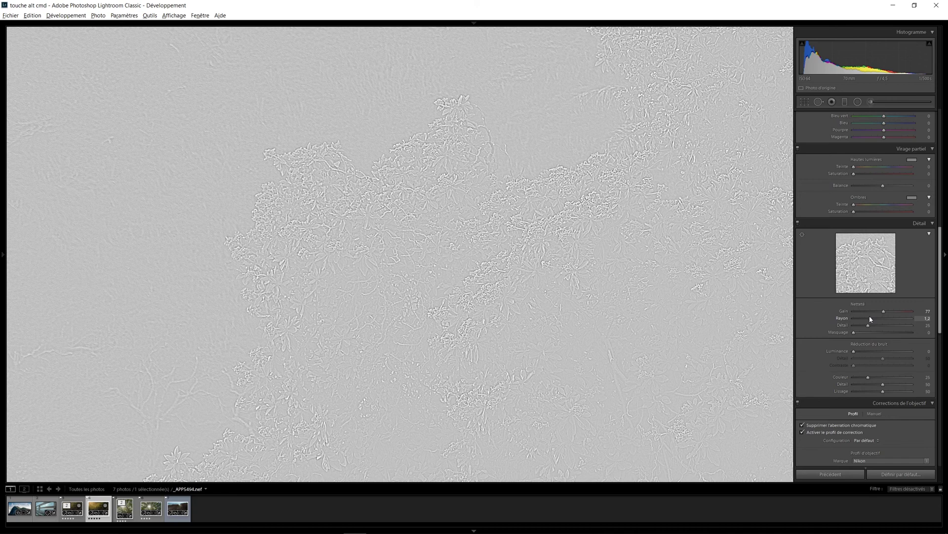
drag(870, 319, 877, 319)
drag(885, 319, 864, 323)
drag(862, 321, 891, 320)
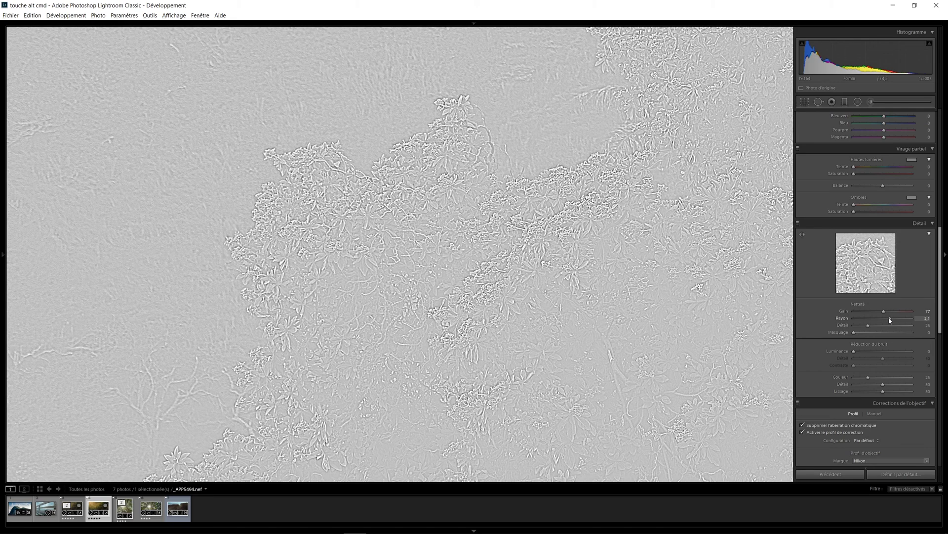
drag(881, 326, 885, 320)
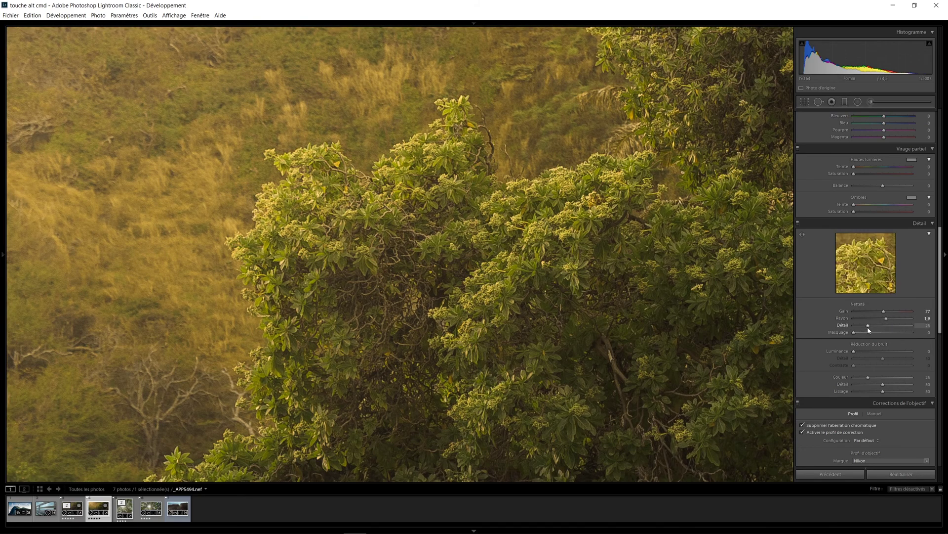
alt+click(868, 327)
drag(868, 327, 897, 326)
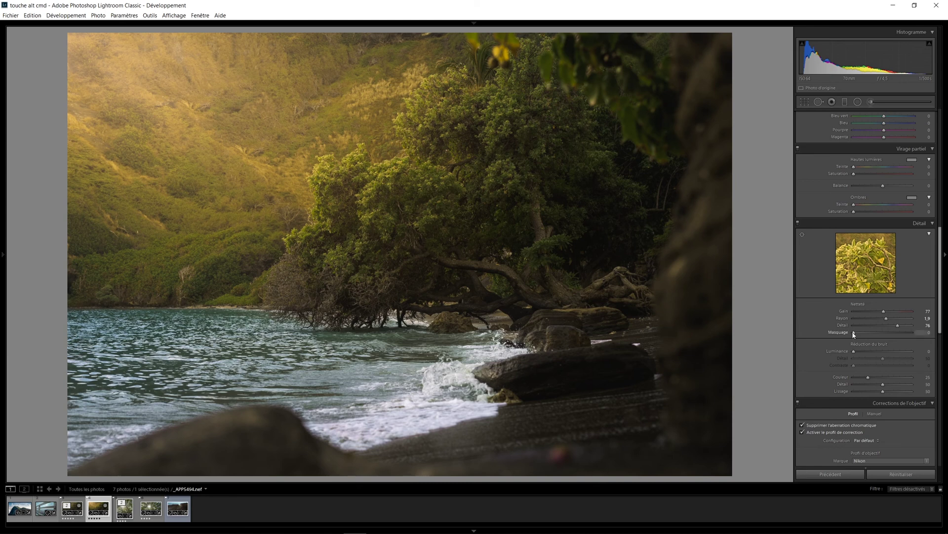
Try raising the sharpening masking without the mask preview and reset it.
drag(854, 333, 875, 333)
key(Up)
key(Up)
key(Up)
key(Up)
key(Up)
key(Up)
key(Up)
key(Up)
key(Up)
key(Up)
drag(865, 337, 870, 339)
double_click(875, 333)
Set the sharpening masking to 69 using the black-and-white mask preview.
alt+click(854, 332)
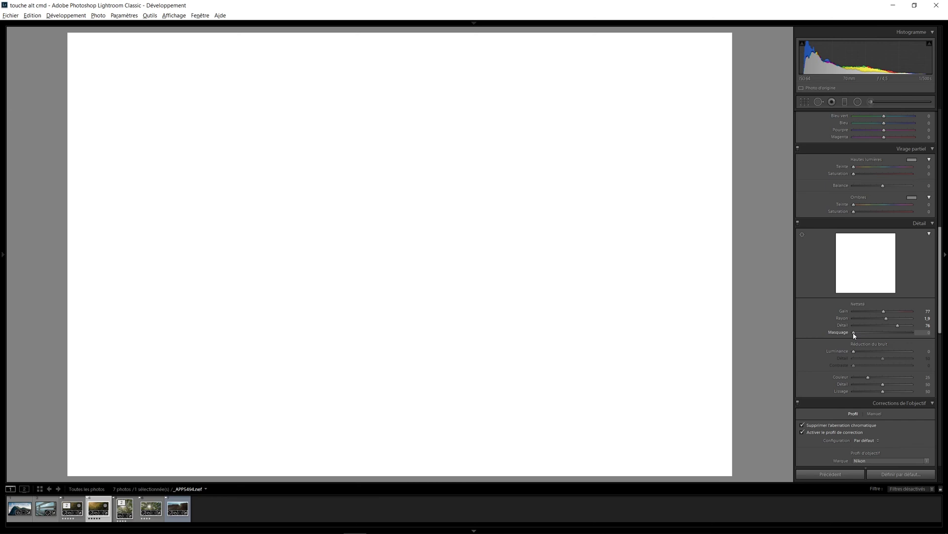
drag(854, 335, 859, 334)
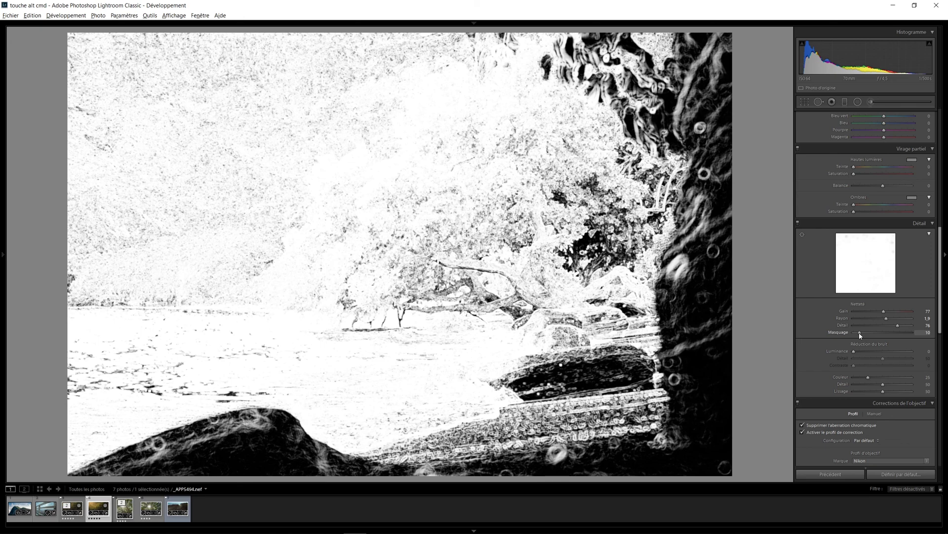
drag(859, 335, 895, 331)
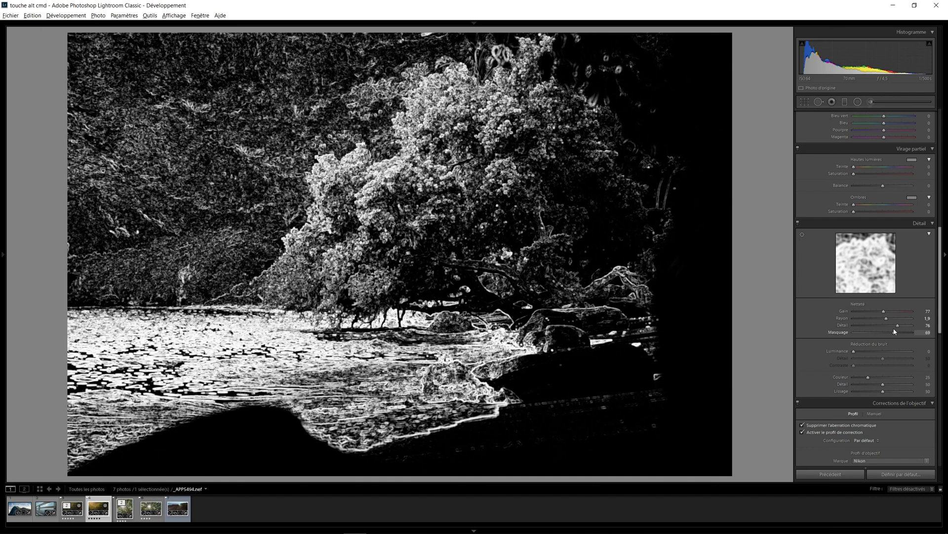
drag(888, 334, 894, 335)
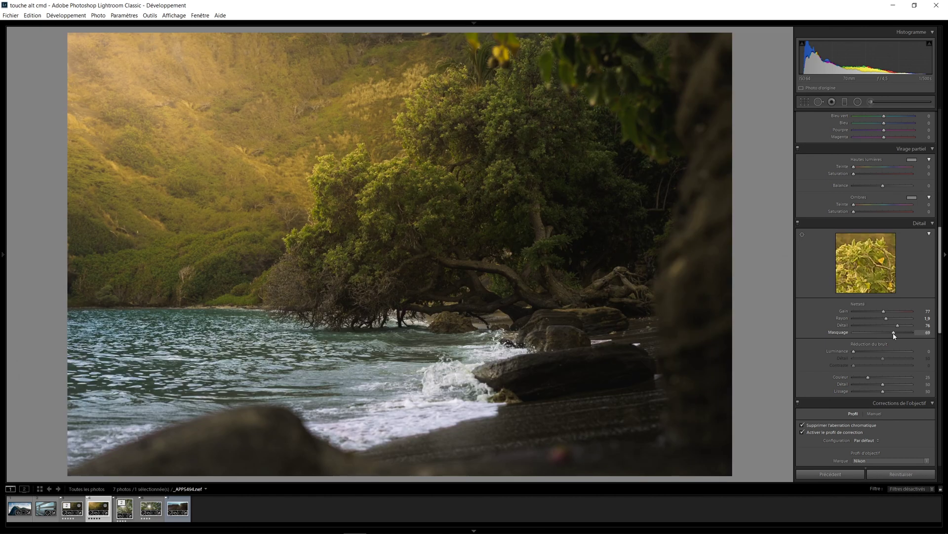